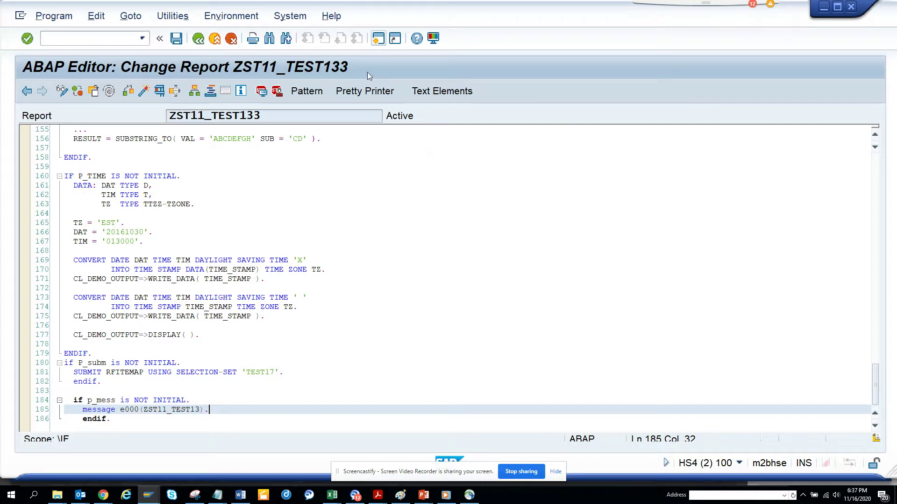
Start SE91 in a second session and enter message class ZST11_TEST11.
{"action": "left_click", "coordinate": [377, 38]}
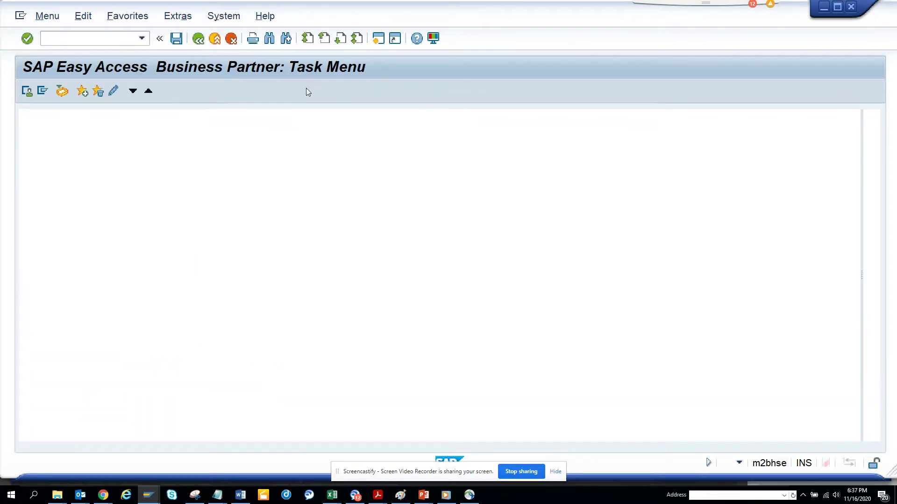
{"action": "type", "text": "se91"}
{"action": "key", "text": "Return"}
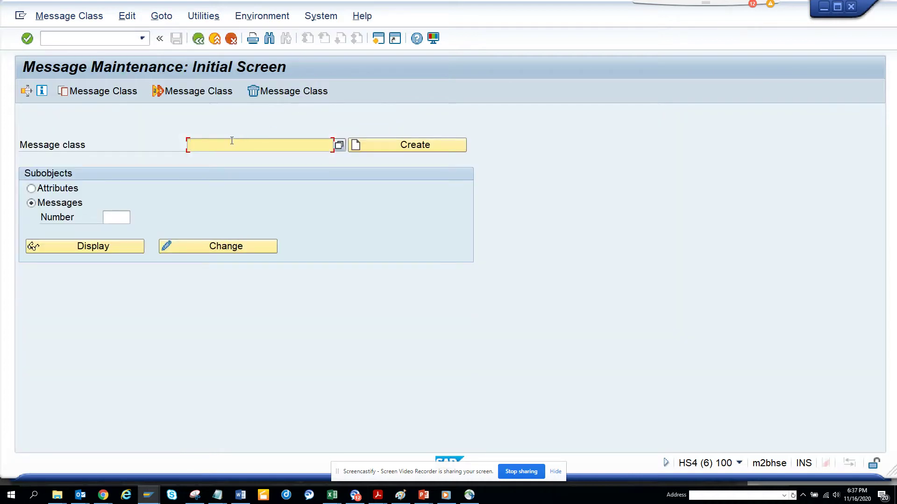
{"action": "type", "text": "zst"}
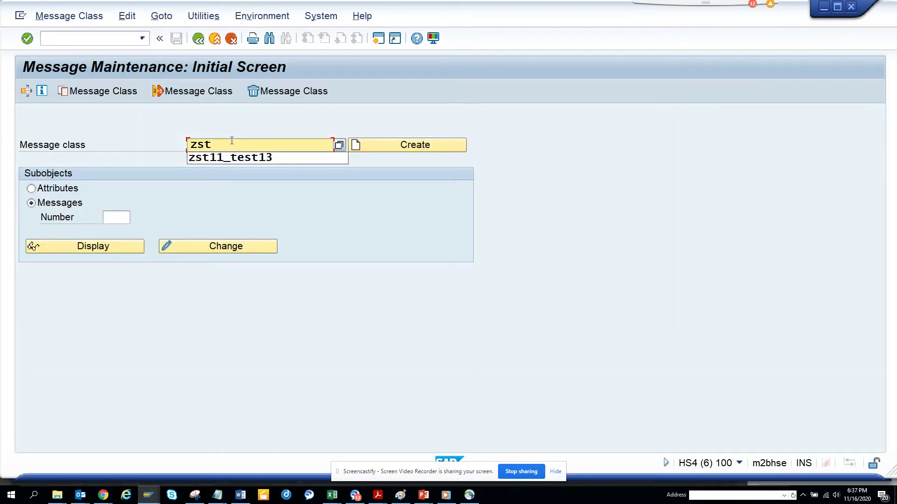
{"action": "type", "text": "11"}
{"action": "type", "text": "_test"}
{"action": "type", "text": "11"}
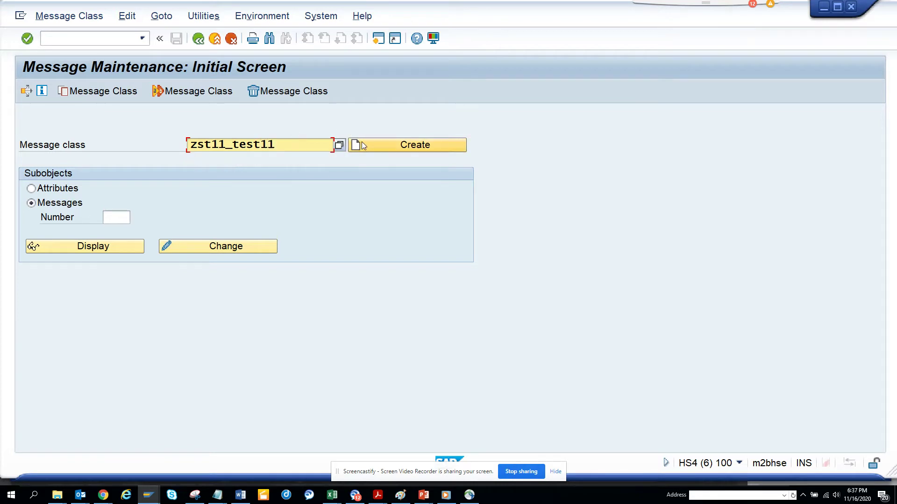
Create message class ZST11_TEST11 with short text 'Test Messages', saved as a local object.
{"action": "left_click", "coordinate": [363, 145]}
{"action": "left_click", "coordinate": [217, 262]}
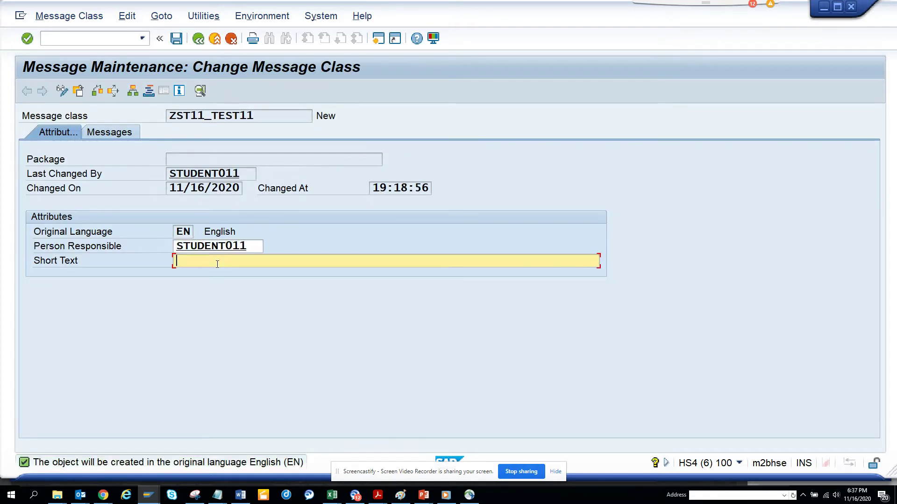
{"action": "type", "text": "Test Messages"}
{"action": "left_click", "coordinate": [176, 38]}
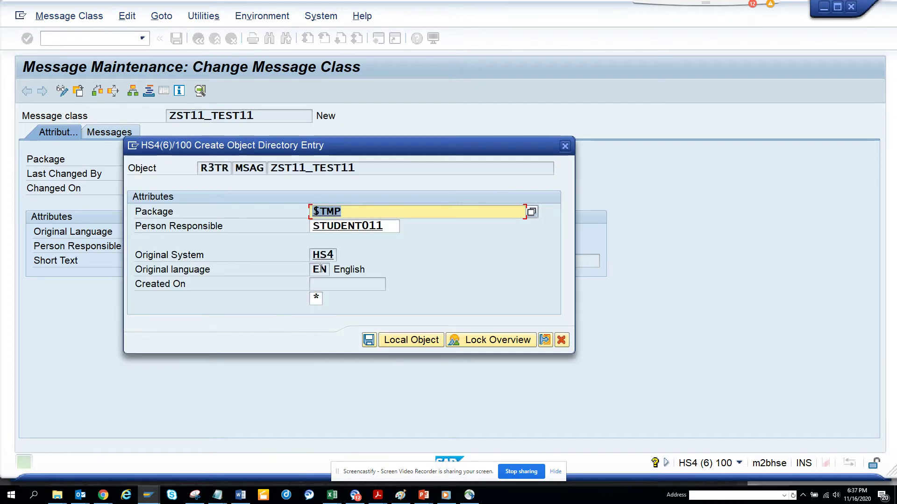
{"action": "left_click", "coordinate": [399, 342]}
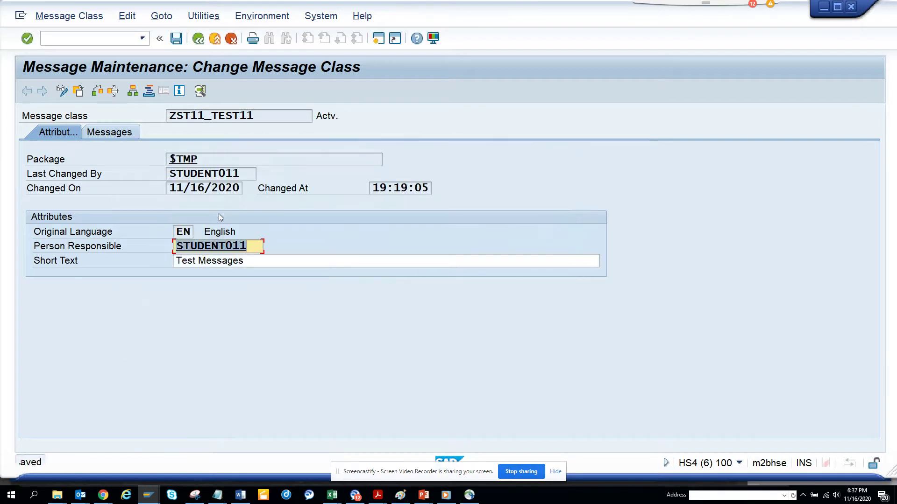
Save message 000 as 'Testing for SAP Messages.' and return to the ABAP Editor.
{"action": "left_click", "coordinate": [109, 133]}
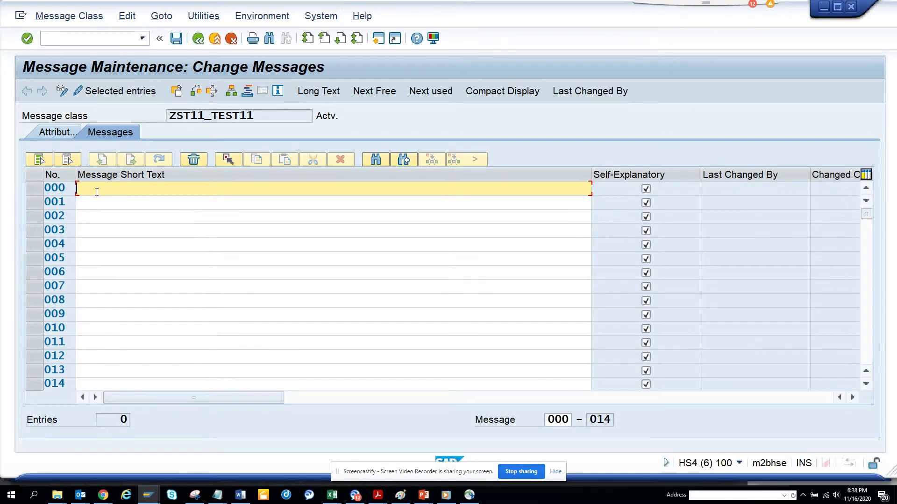
{"action": "type", "text": "Testing for SAP "}
{"action": "type", "text": "Messages."}
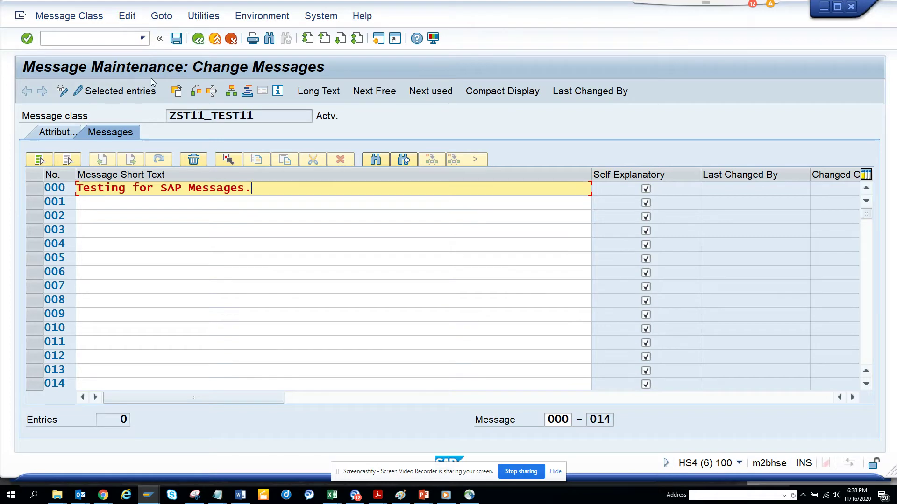
{"action": "left_click", "coordinate": [179, 40]}
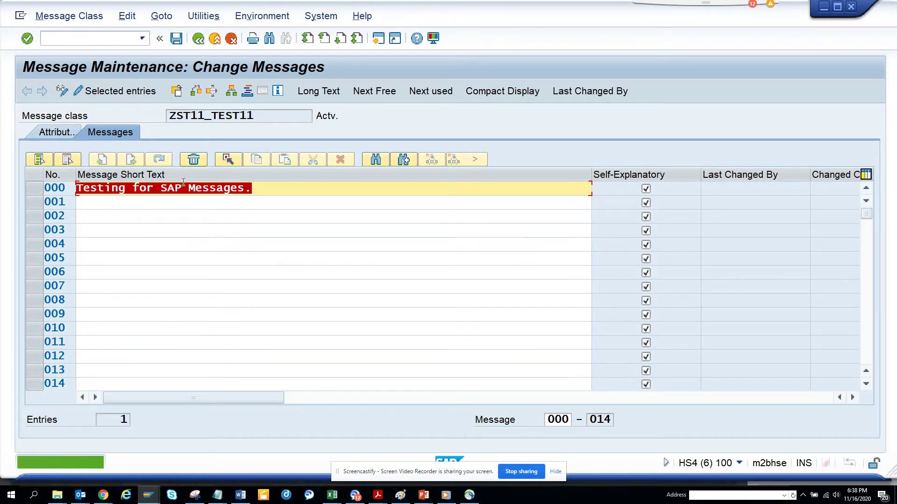
{"action": "key", "text": "alt+Tab"}
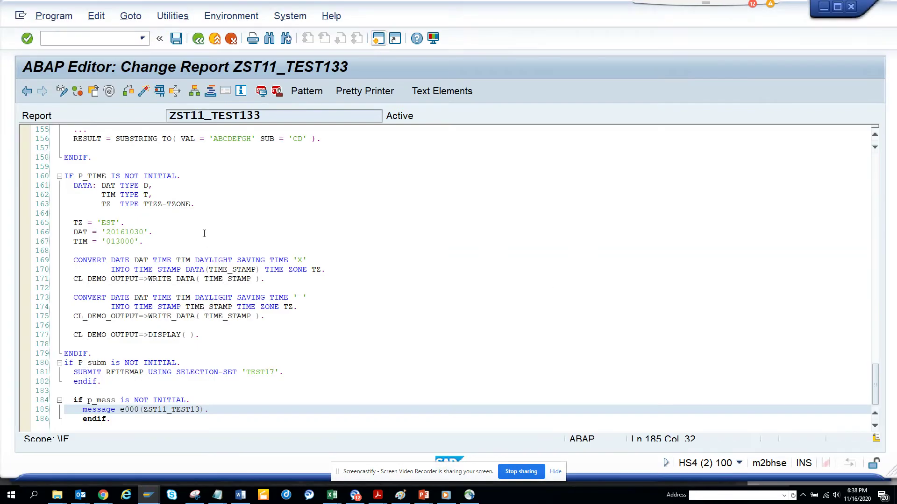
Comment out message line 185 and insert a new empty line below it.
{"action": "left_click", "coordinate": [162, 419]}
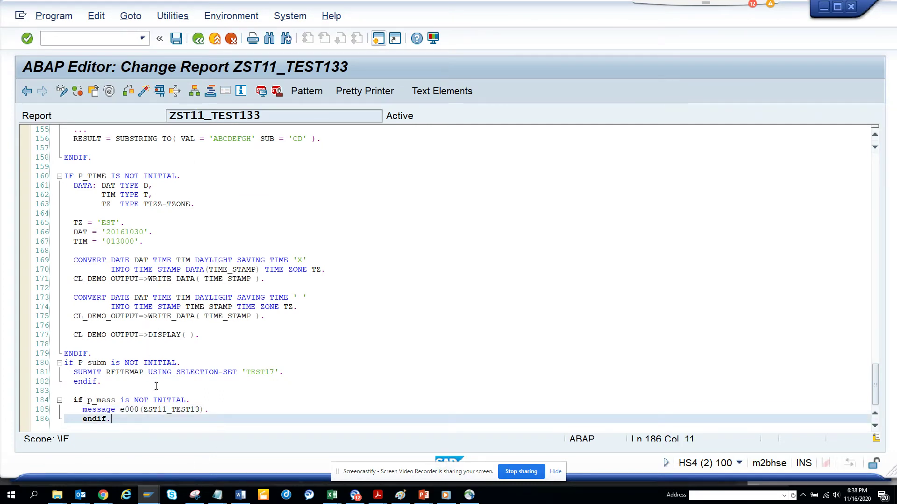
{"action": "left_click", "coordinate": [216, 410]}
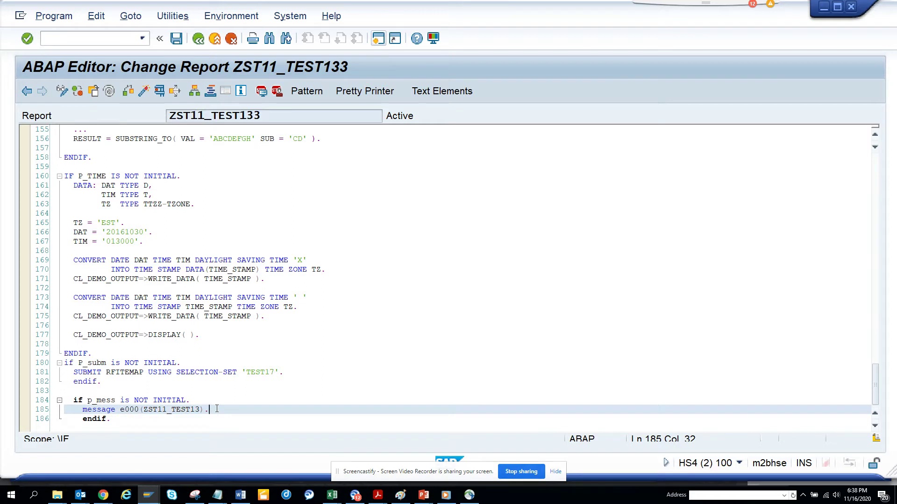
{"action": "key", "text": "ctrl+less"}
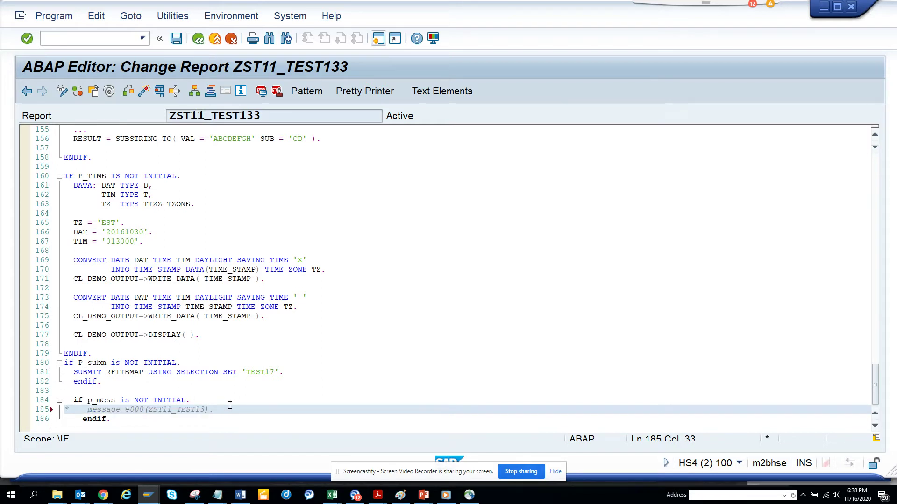
{"action": "key", "text": "Return"}
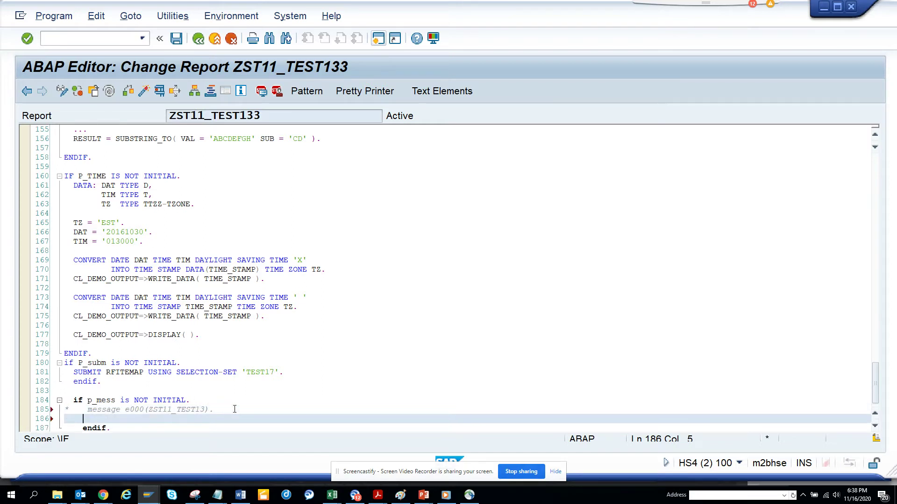
{"action": "type", "text": "m"}
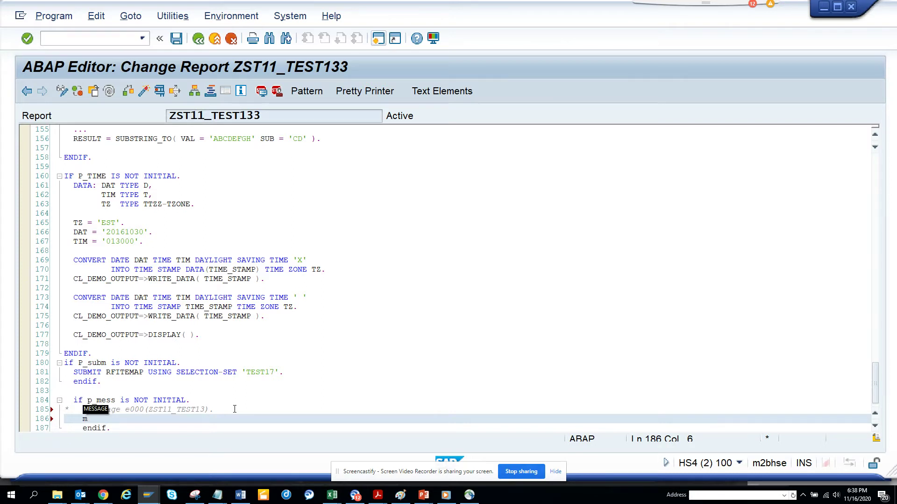
{"action": "type", "text": "e"}
Type MESSAGE e000( on line 186 using the autocompleted keyword and class name.
{"action": "key", "text": "Tab"}
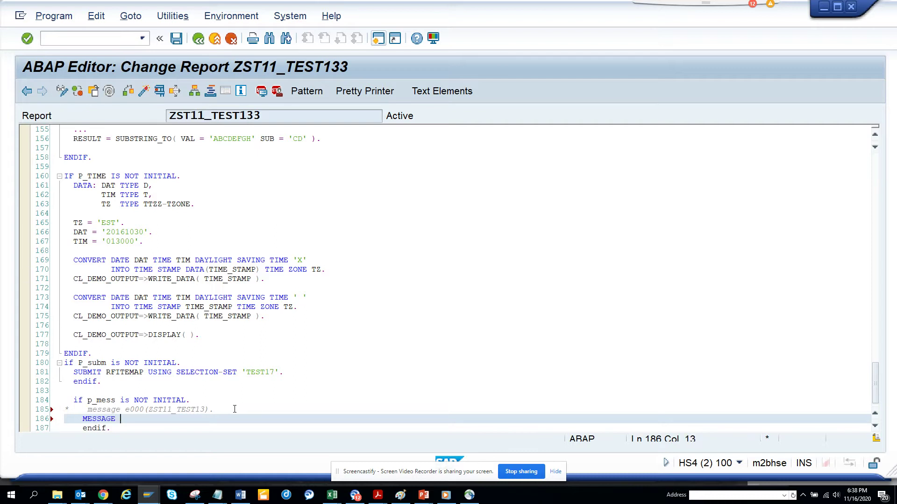
{"action": "type", "text": "e000(zst1"}
{"action": "key", "text": "Tab"}
{"action": "key", "text": "BackSpace"}
Correct the class name on line 186 to ZST11_TEST11 and close the MESSAGE statement.
{"action": "key", "text": "BackSpace"}
{"action": "type", "text": "11_TEST11"}
{"action": "key", "text": "alt+Tab"}
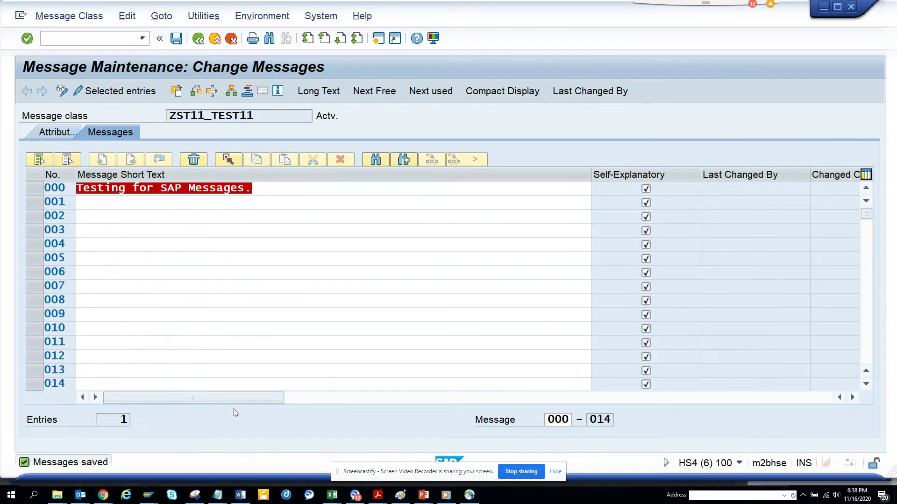
{"action": "key", "text": "alt+Tab"}
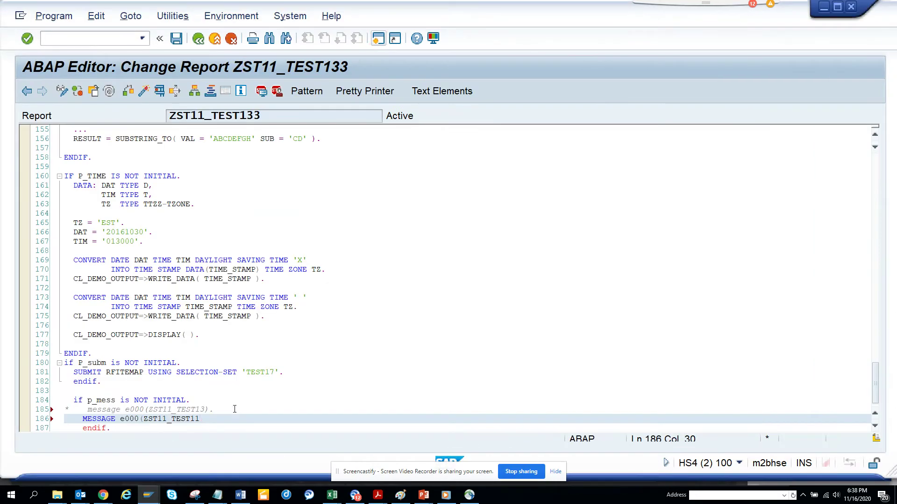
{"action": "type", "text": ")"}
{"action": "type", "text": "."}
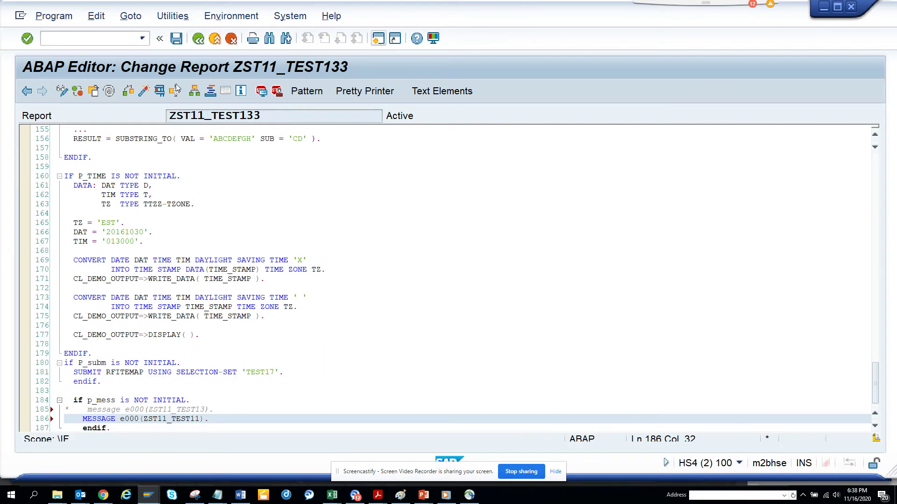
Activate ZST11_TEST133, run it with P_MESS, and dismiss the 'Testing for SAP Messages.' error.
{"action": "left_click", "coordinate": [144, 92]}
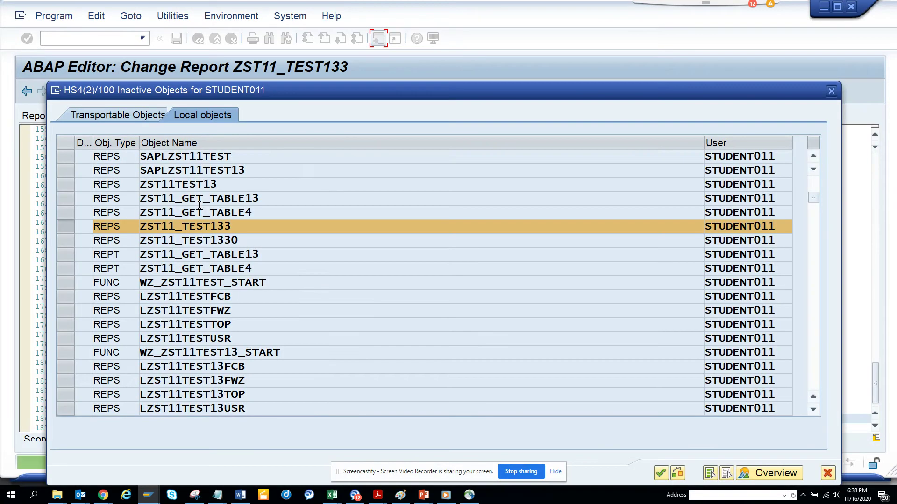
{"action": "key", "text": "Return"}
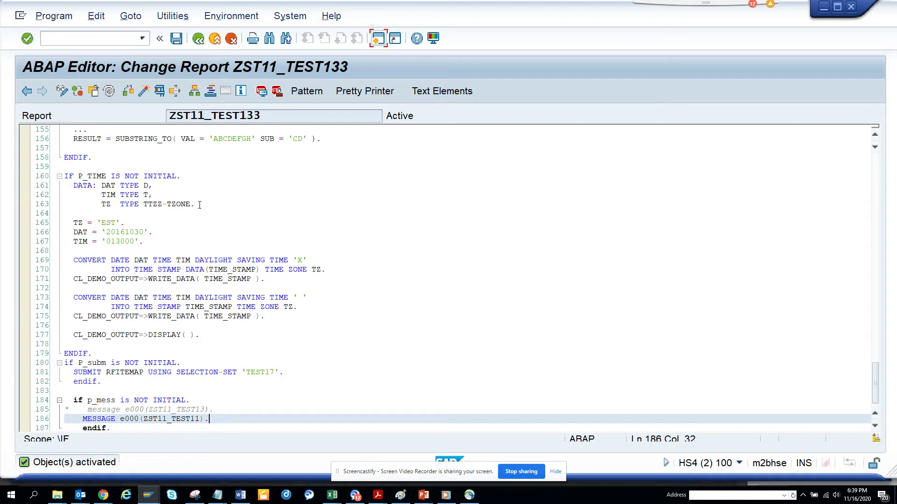
{"action": "left_click", "coordinate": [162, 95]}
{"action": "left_click", "coordinate": [57, 335]}
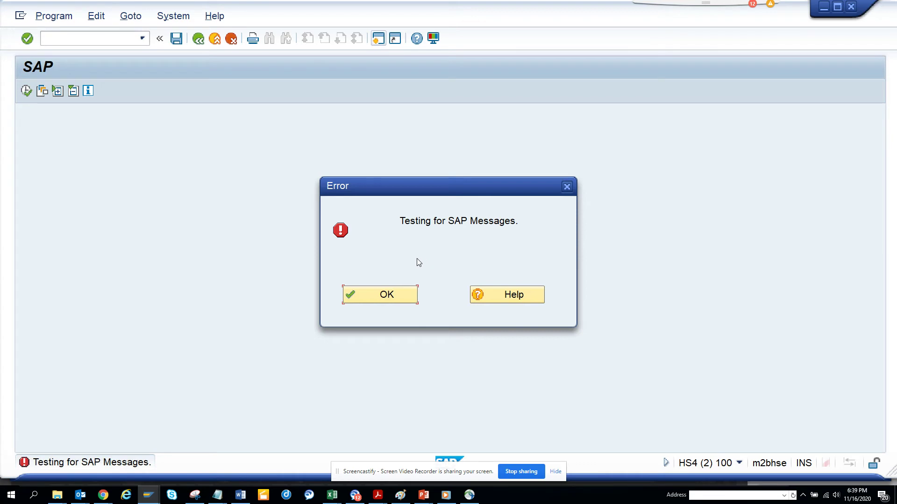
{"action": "left_click", "coordinate": [568, 186]}
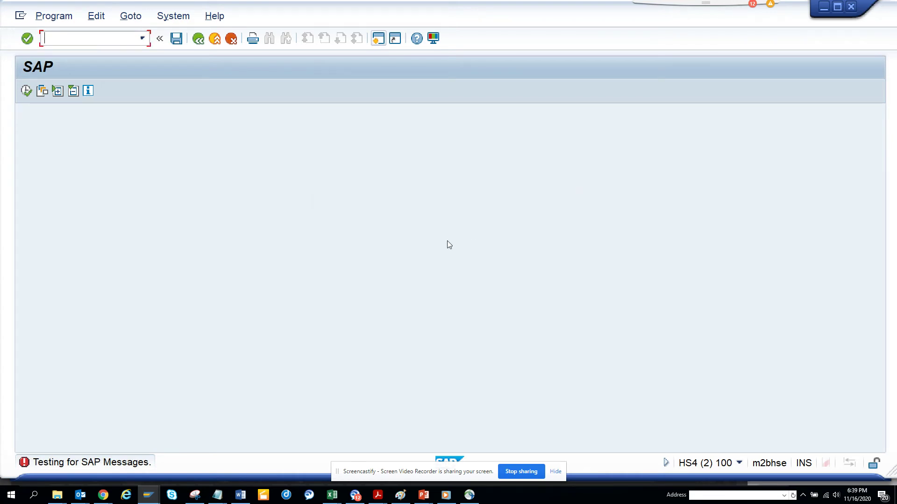
Change line 186 to MESSAGE i000 and activate the report.
{"action": "left_click", "coordinate": [199, 38]}
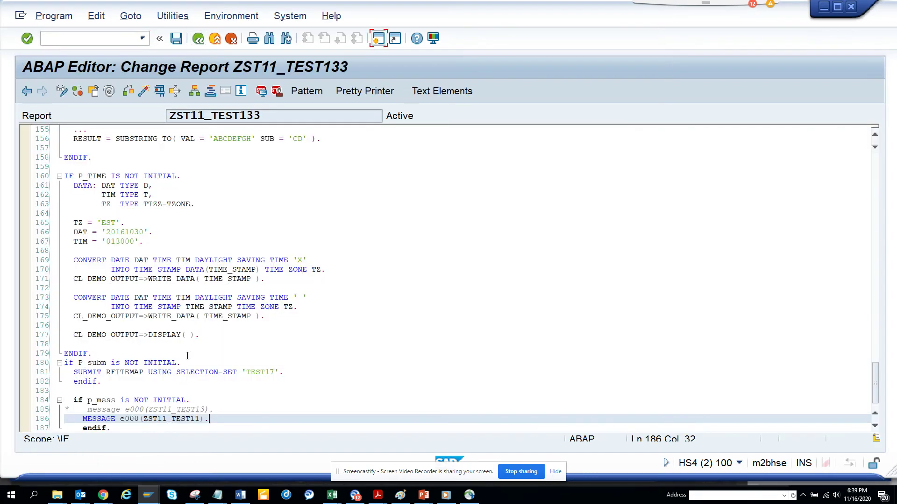
{"action": "left_click", "coordinate": [124, 419]}
{"action": "type", "text": "i"}
{"action": "key", "text": "BackSpace"}
{"action": "key", "text": "BackSpace"}
{"action": "type", "text": "i"}
{"action": "left_click", "coordinate": [143, 91]}
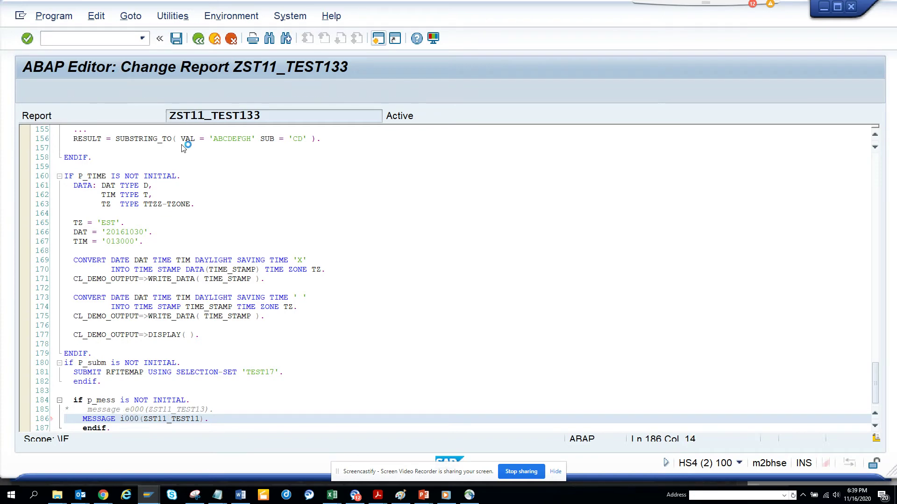
{"action": "key", "text": "Return"}
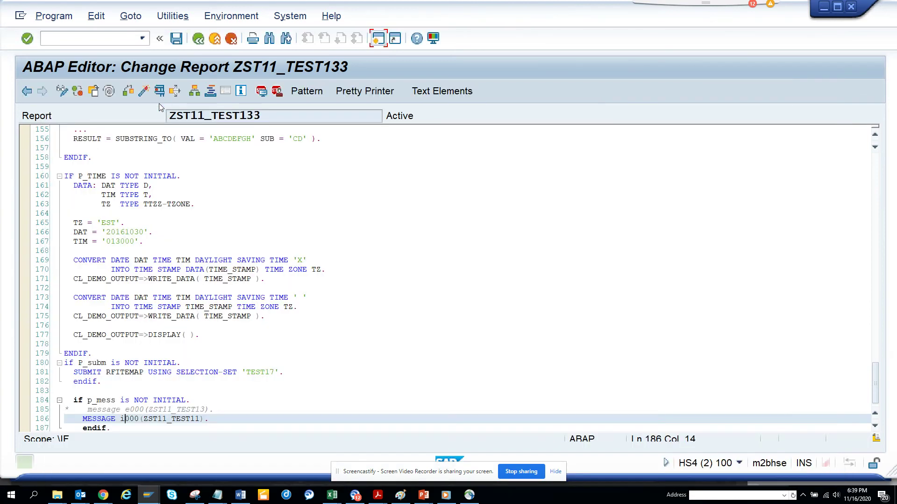
Run the report with P_MESS, close the information pop-up, and return to source.
{"action": "left_click", "coordinate": [160, 91]}
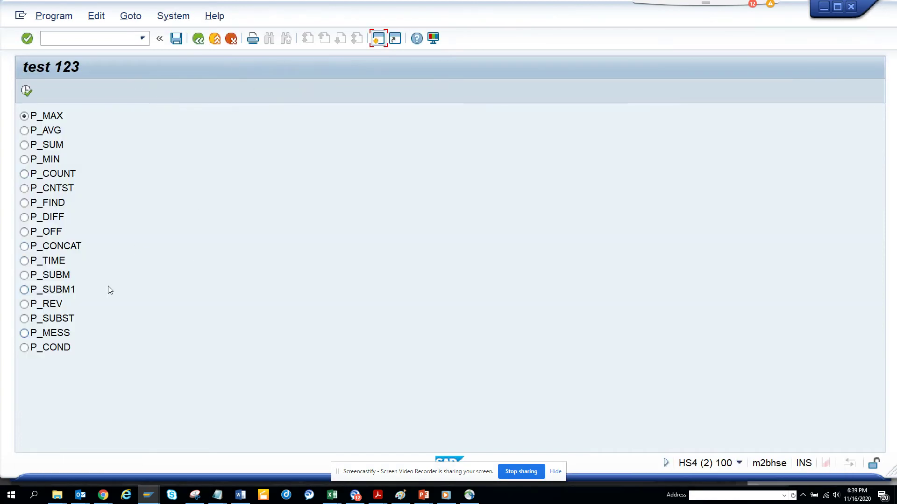
{"action": "left_click", "coordinate": [61, 340]}
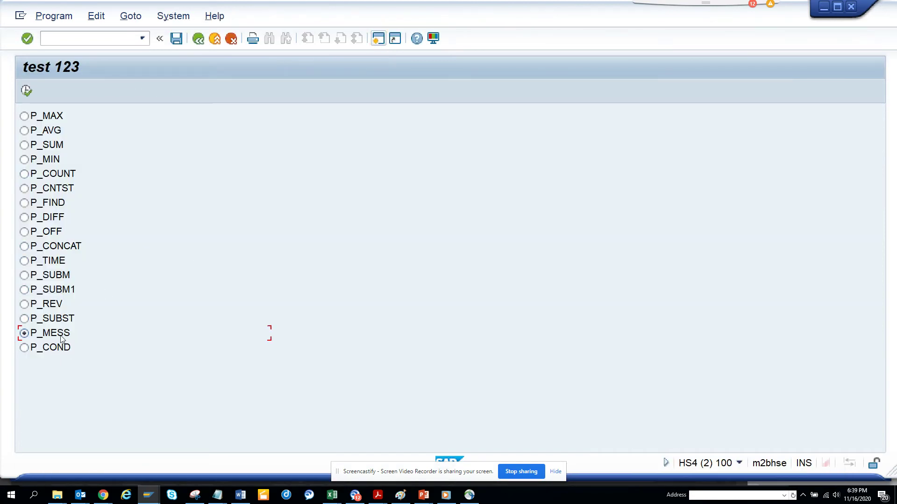
{"action": "left_click", "coordinate": [27, 89]}
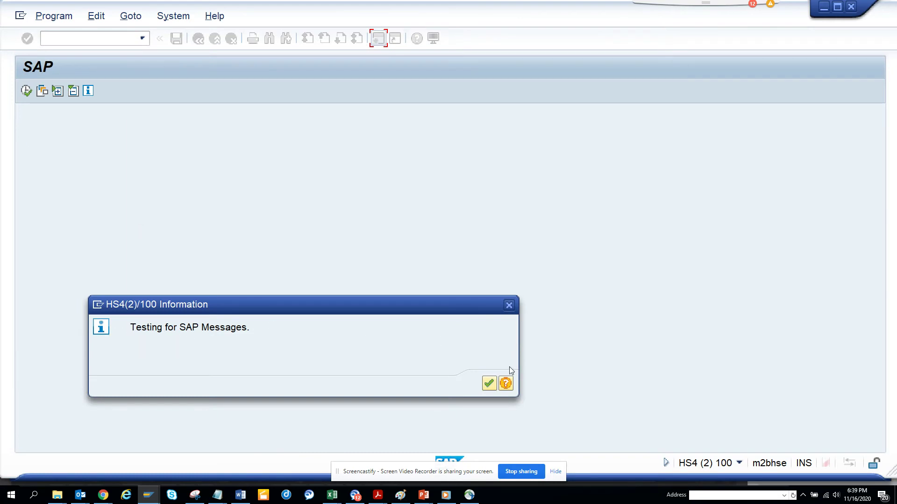
{"action": "left_click", "coordinate": [489, 384]}
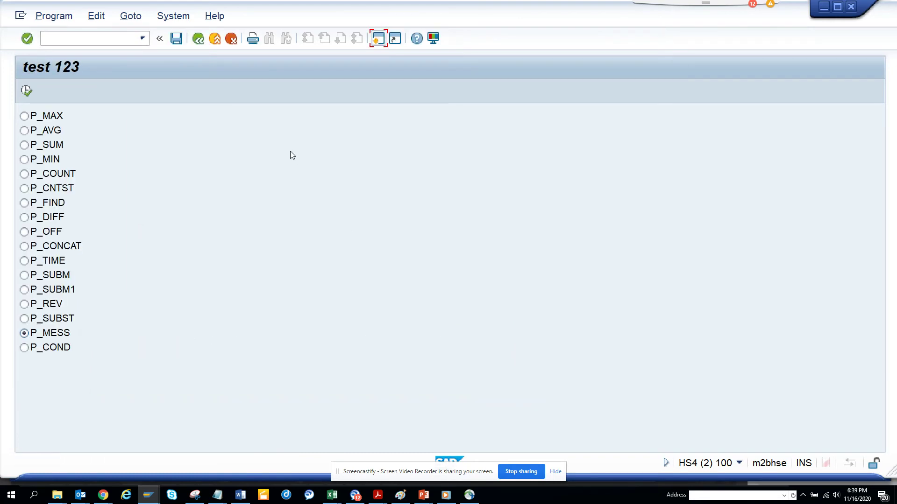
{"action": "left_click", "coordinate": [198, 38]}
Change line 186 to MESSAGE w000 and activate the report.
{"action": "key", "text": "BackSpace"}
{"action": "type", "text": "i000(ZST11_TEST11)."}
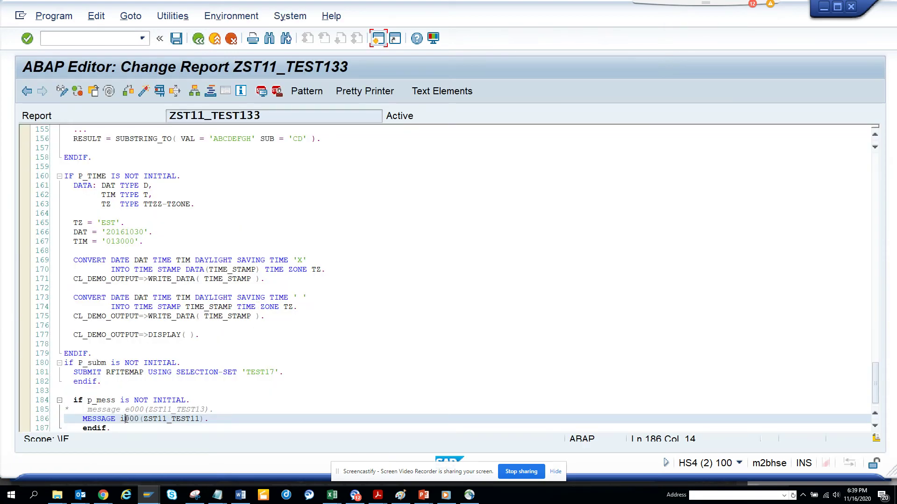
{"action": "key", "text": "BackSpace"}
{"action": "type", "text": "w"}
{"action": "key", "text": "ctrl+F3"}
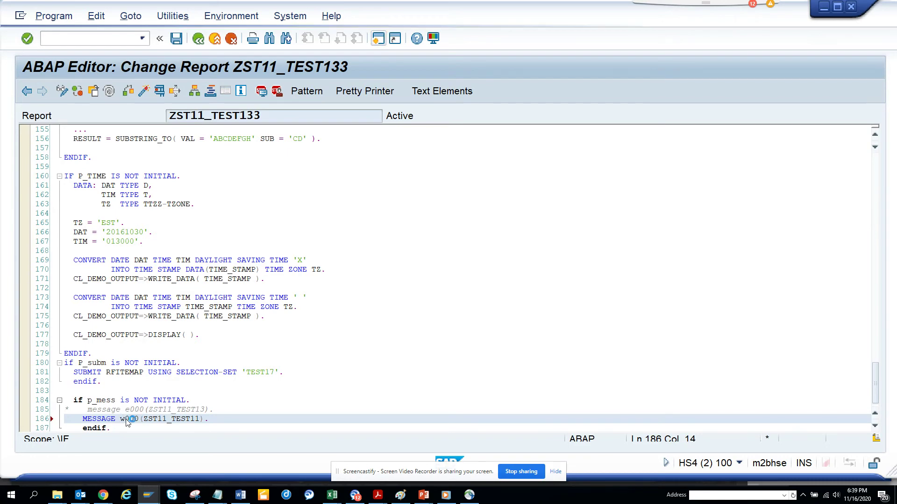
{"action": "key", "text": "Return"}
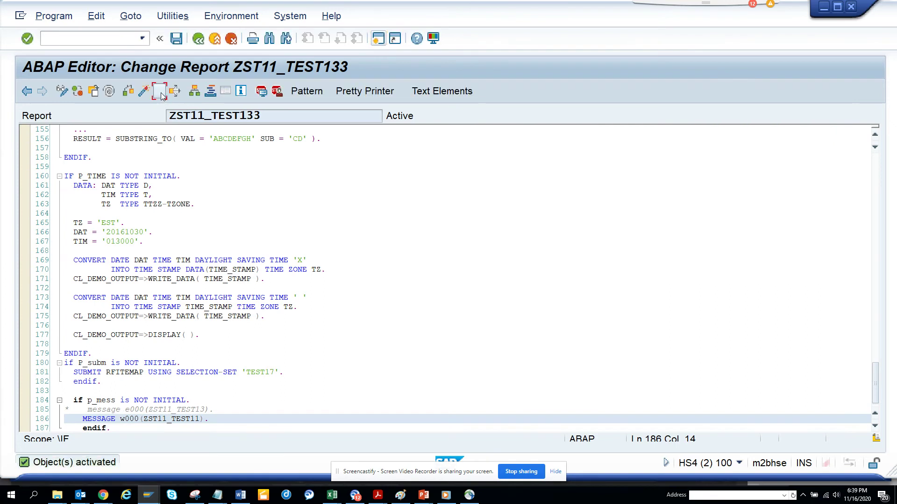
Run the report with P_MESS, acknowledge the 'Testing for SAP Messages.' pop-up, and return to source.
{"action": "left_click", "coordinate": [161, 94]}
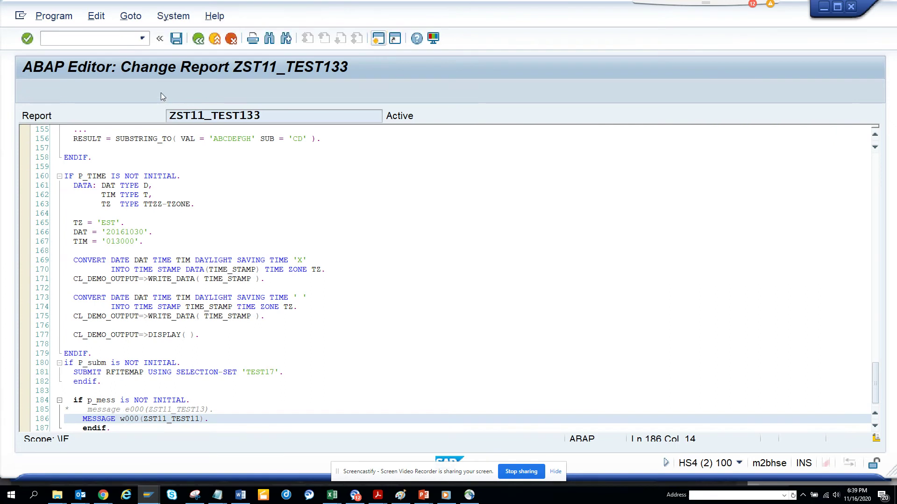
{"action": "left_click", "coordinate": [50, 332]}
{"action": "key", "text": "F8"}
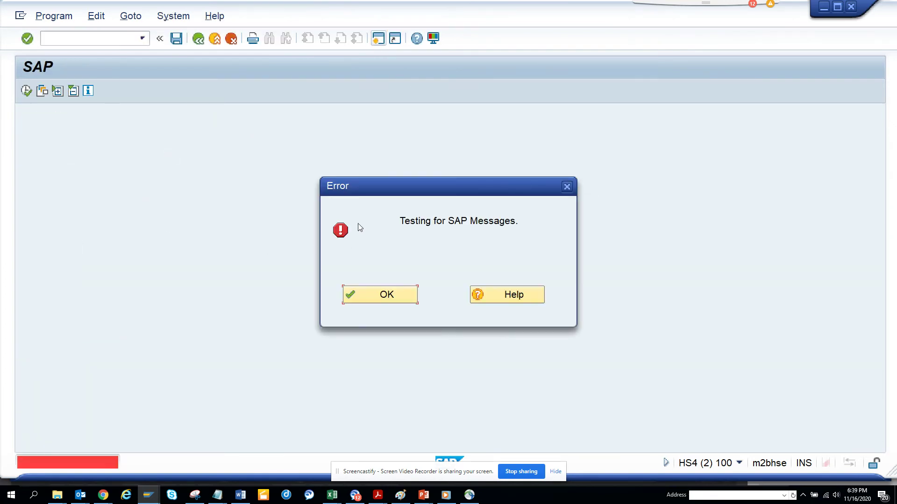
{"action": "left_click", "coordinate": [390, 303]}
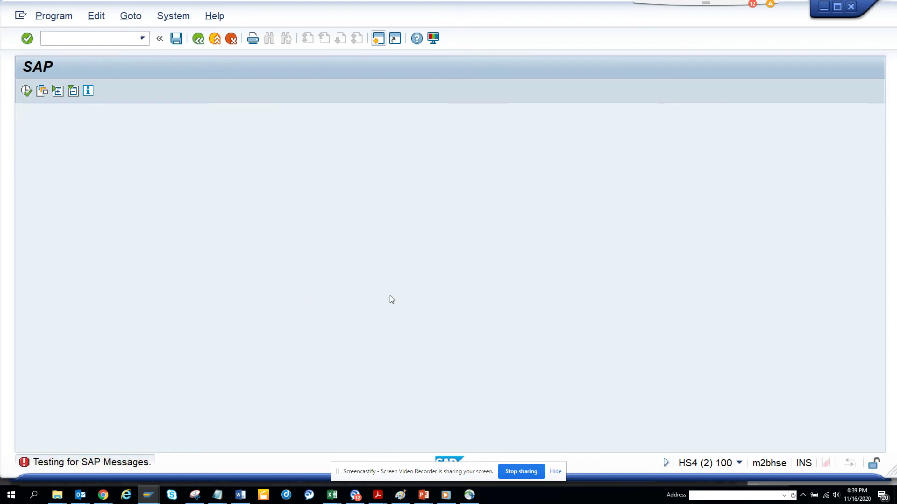
{"action": "left_click", "coordinate": [198, 39]}
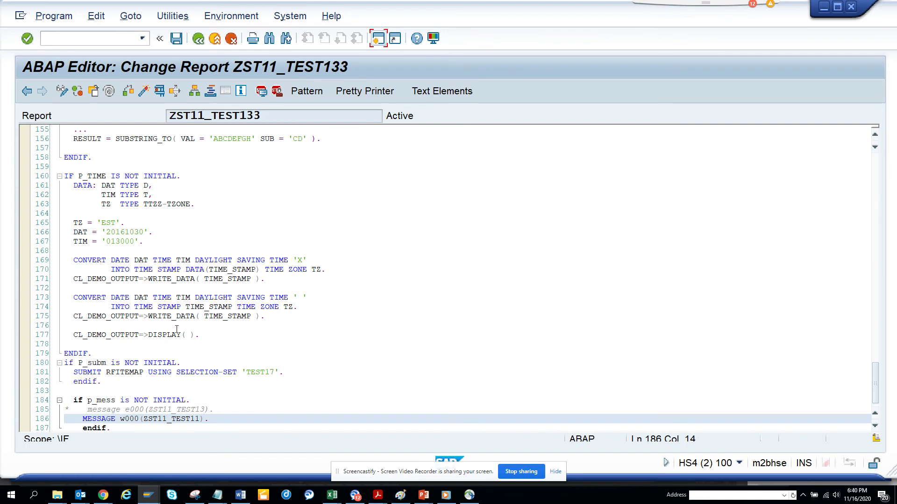
Change line 186 to MESSAGE A000 and activate the report.
{"action": "key", "text": "BackSpace"}
{"action": "type", "text": "A"}
{"action": "key", "text": "ctrl+F3"}
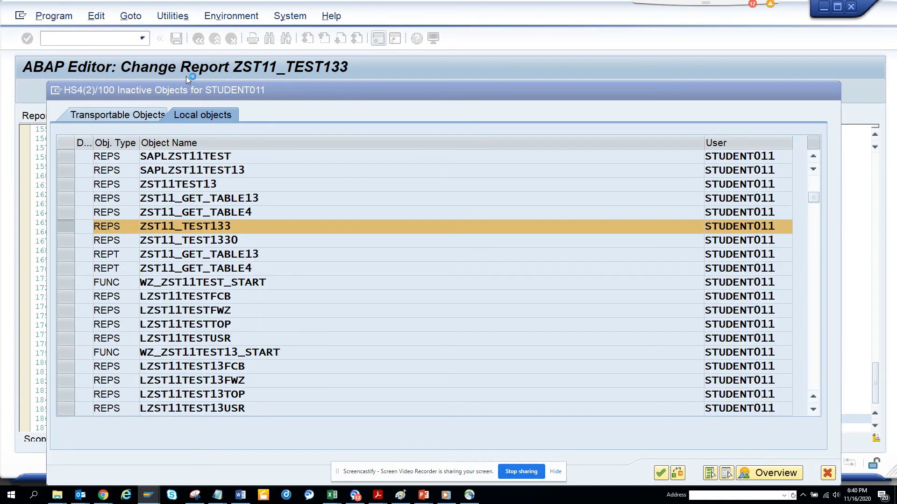
{"action": "key", "text": "Return"}
Run the report with P_MESS and exit the abort pop-up to the Easy Access menu.
{"action": "left_click", "coordinate": [162, 91]}
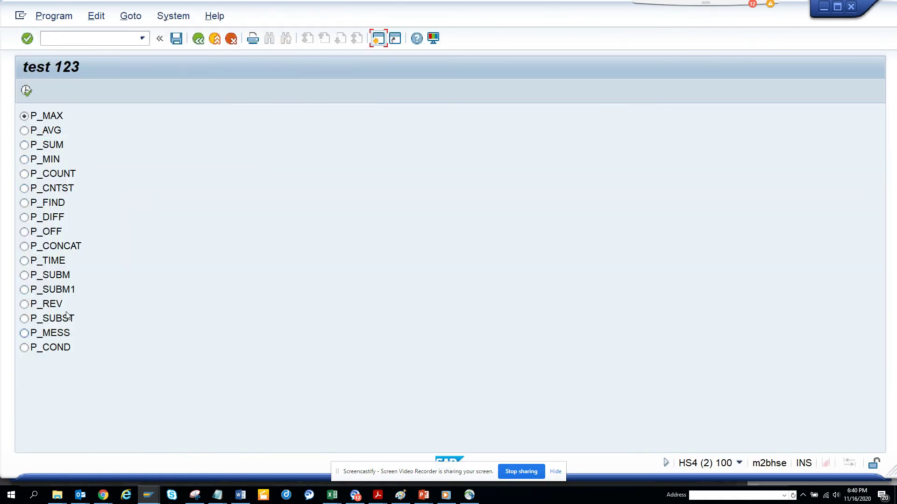
{"action": "left_click", "coordinate": [67, 330]}
{"action": "left_click", "coordinate": [28, 91]}
{"action": "left_click", "coordinate": [131, 327]}
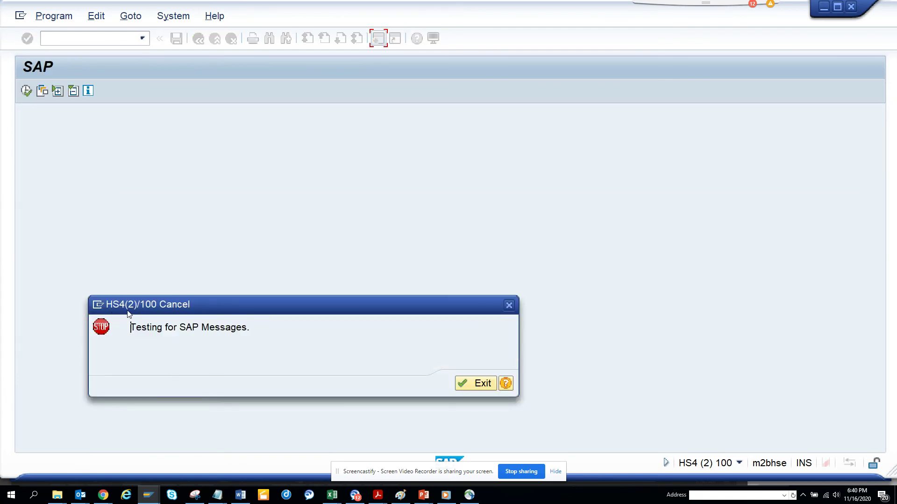
{"action": "left_click", "coordinate": [482, 384]}
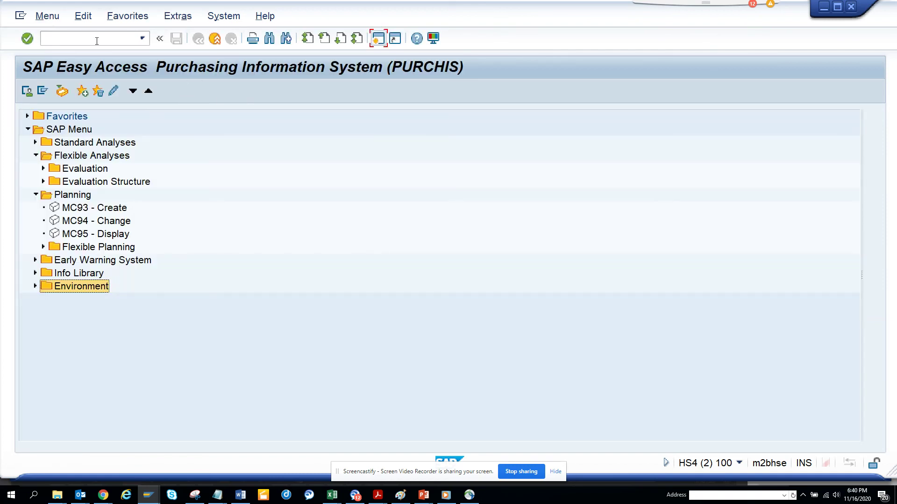
{"action": "left_click", "coordinate": [82, 40]}
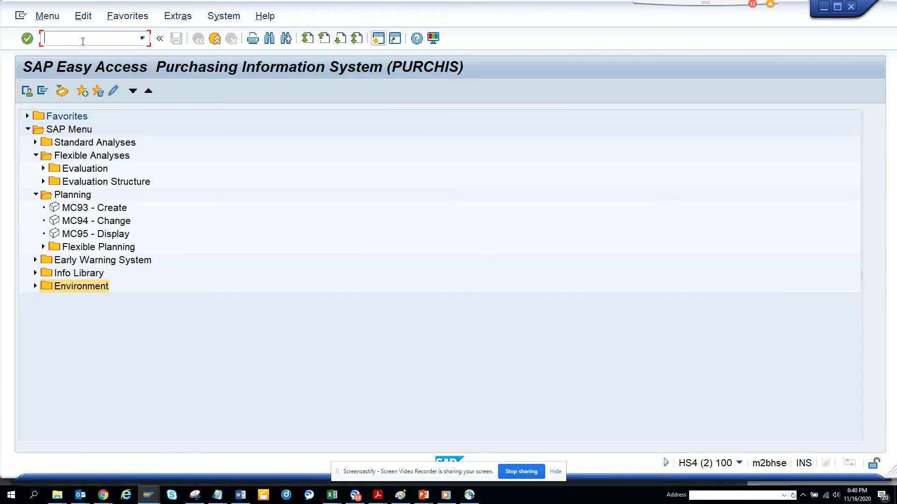